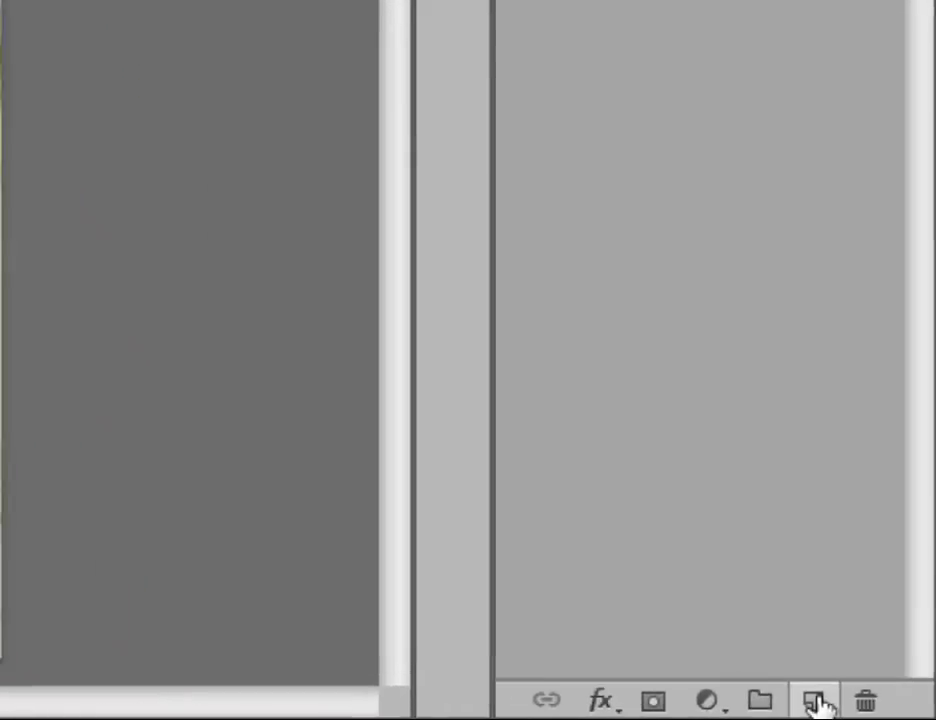
Add an empty Layer 1 above the Background and set the brush size to 400 px.
left_click(814, 702)
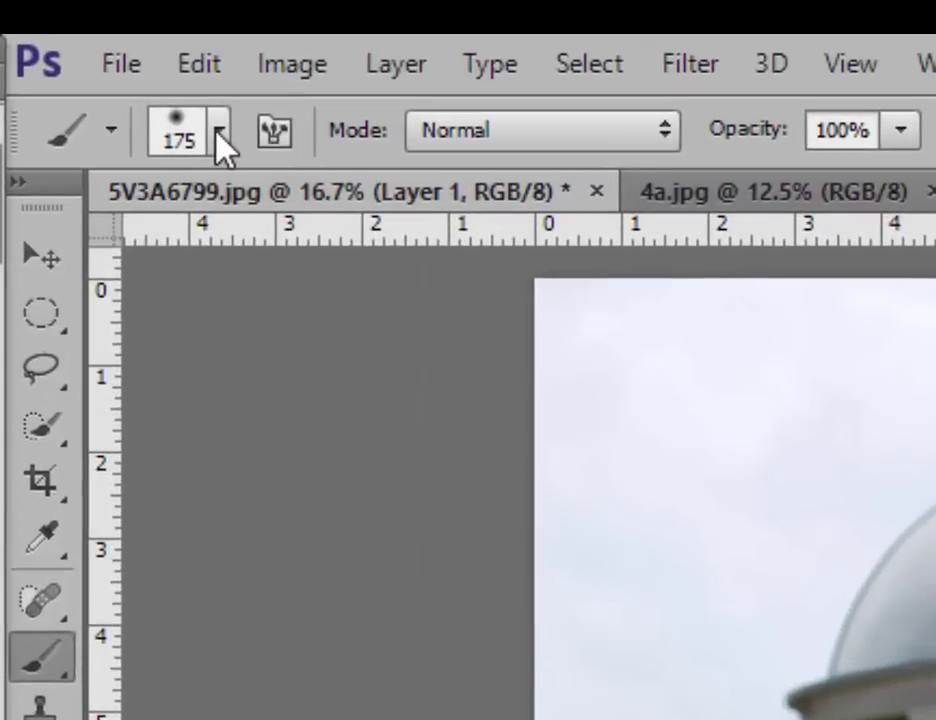
left_click(219, 135)
double_click(665, 618)
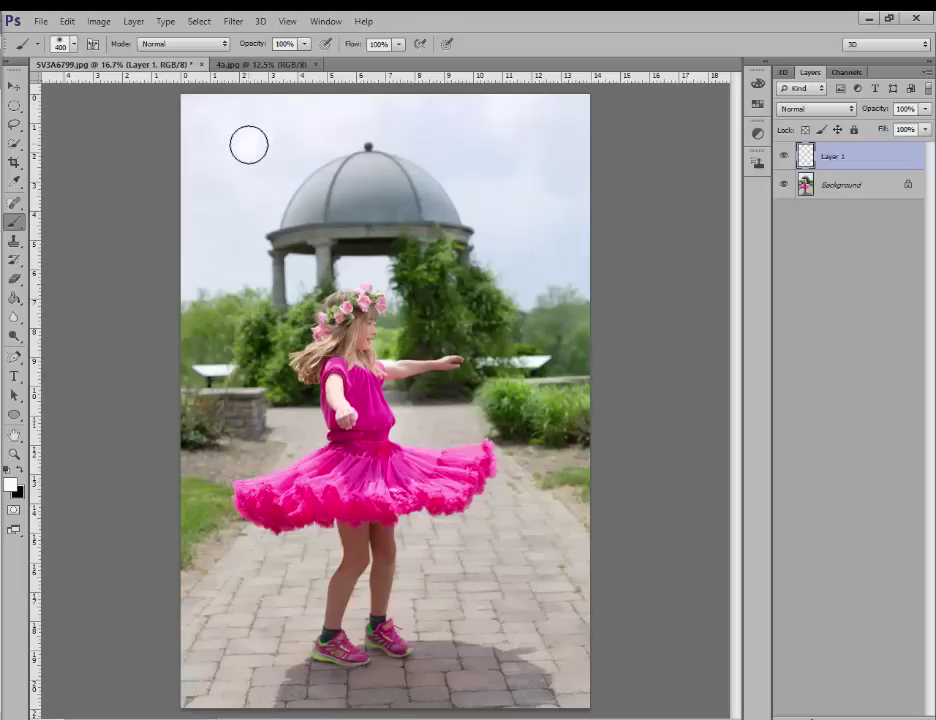
Paint soft white over the sky left of the gazebo dome on Layer 1.
mouse_move(225, 177)
left_mouse_down()
mouse_move(287, 123)
mouse_move(246, 165)
mouse_move(240, 126)
mouse_move(226, 152)
mouse_move(222, 117)
mouse_move(187, 112)
mouse_move(269, 106)
mouse_move(208, 156)
mouse_move(194, 149)
mouse_move(186, 189)
mouse_move(228, 186)
mouse_move(208, 227)
mouse_move(246, 186)
mouse_move(229, 225)
mouse_move(254, 193)
mouse_move(257, 204)
mouse_move(291, 151)
mouse_move(260, 198)
mouse_move(312, 137)
mouse_move(350, 111)
mouse_move(271, 109)
mouse_move(232, 198)
mouse_move(250, 198)
mouse_move(243, 258)
mouse_move(230, 268)
mouse_move(201, 261)
mouse_move(193, 243)
mouse_move(186, 271)
mouse_move(238, 161)
mouse_move(333, 112)
mouse_move(382, 109)
mouse_move(382, 118)
mouse_move(347, 122)
mouse_move(390, 100)
mouse_move(400, 132)
mouse_move(476, 170)
mouse_move(419, 87)
mouse_move(528, 133)
mouse_move(437, 96)
mouse_move(557, 117)
mouse_move(520, 150)
mouse_move(431, 138)
mouse_move(493, 207)
mouse_move(508, 164)
mouse_move(516, 230)
mouse_move(583, 100)
mouse_move(540, 199)
mouse_move(497, 230)
mouse_move(483, 196)
mouse_move(528, 281)
mouse_move(531, 261)
mouse_move(577, 232)
mouse_move(568, 268)
mouse_move(480, 148)
mouse_move(395, 133)
mouse_move(375, 107)
left_mouse_up()
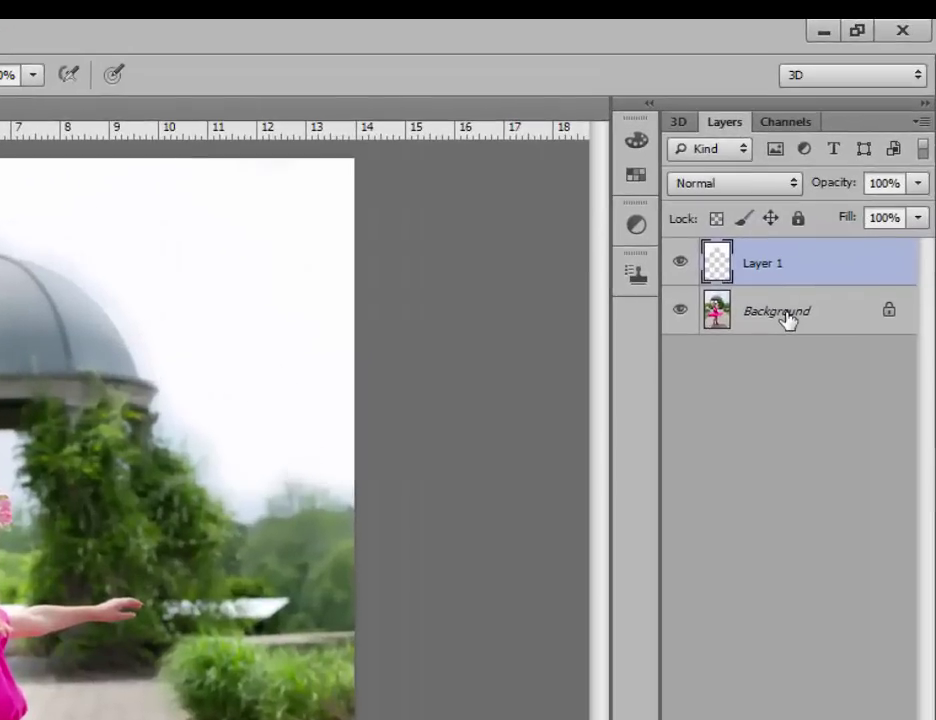
Flatten the image, merging Layer 1's white paint into the Background layer.
right_click(788, 318)
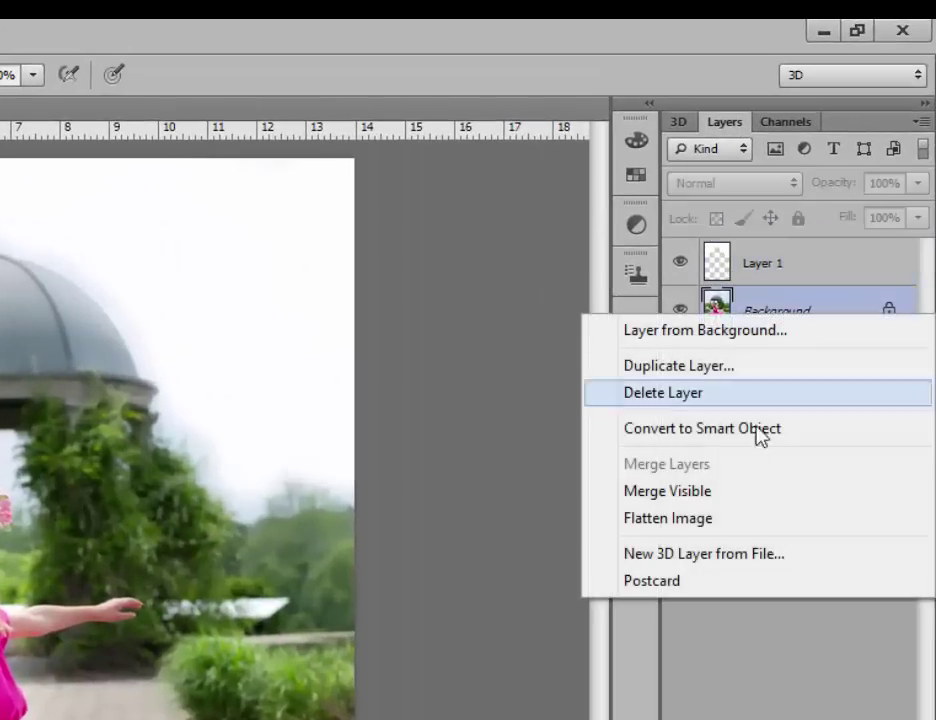
left_click(768, 520)
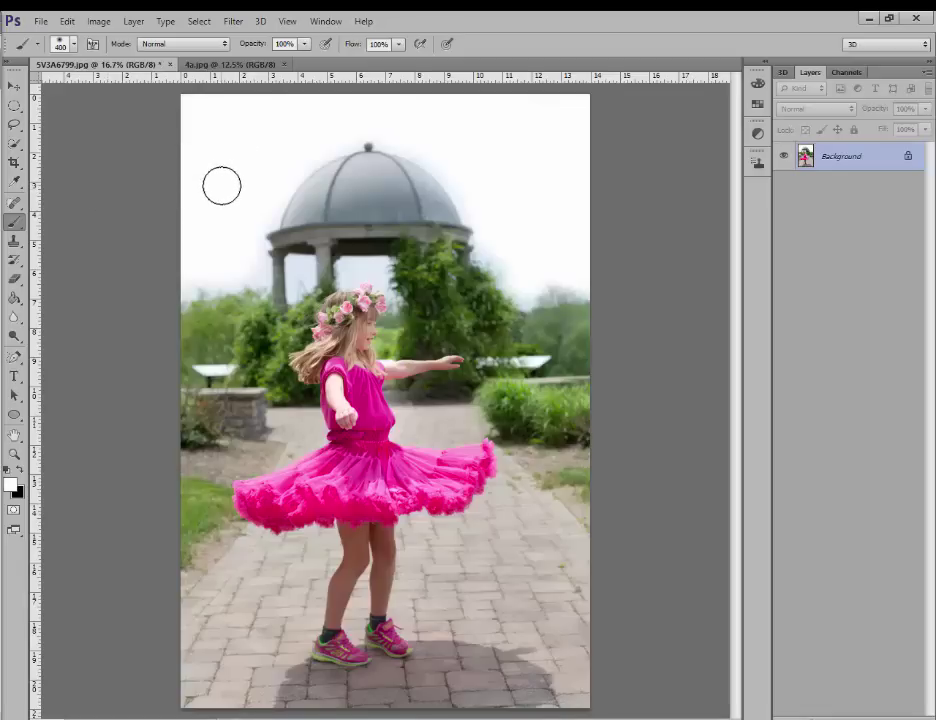
Float the 4a.jpg cloud image and drag it onto the girl photo as Layer 1 with the Move tool.
left_click(213, 66)
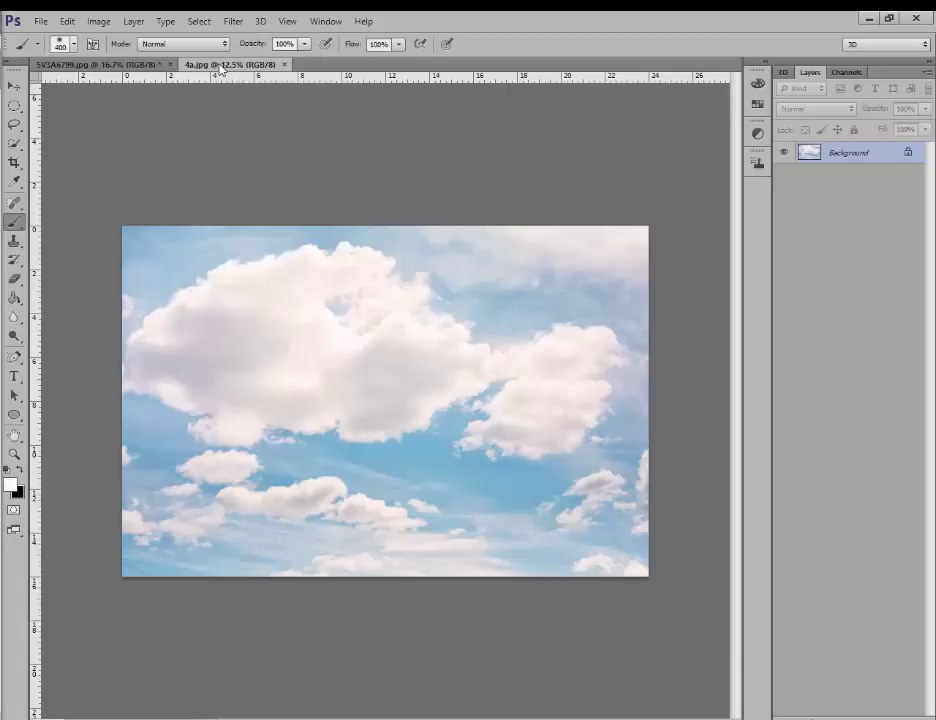
left_click_drag(221, 70, 498, 344)
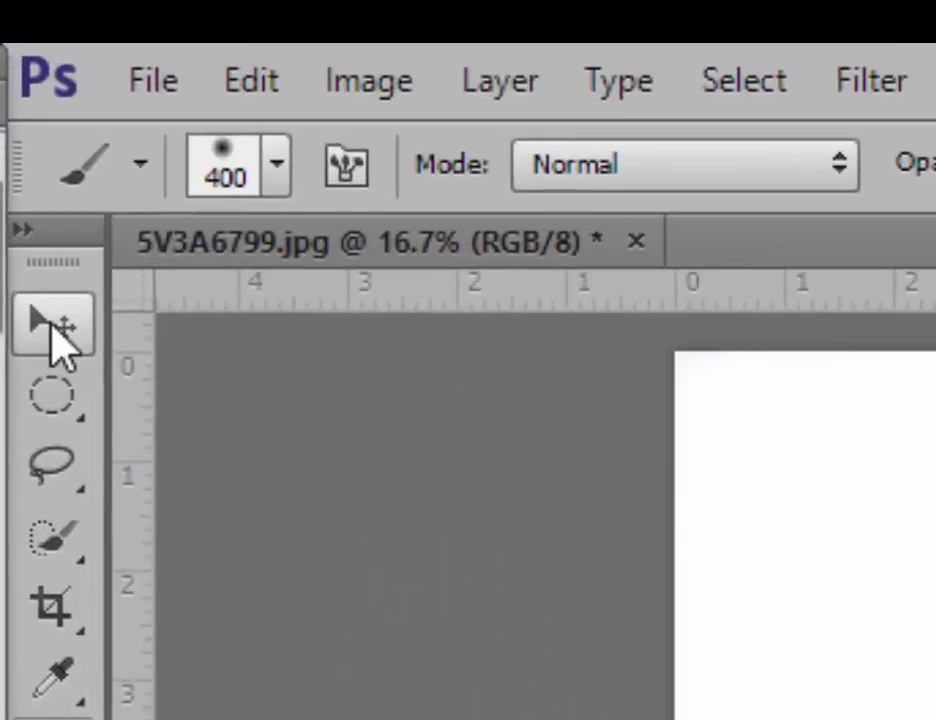
left_click(53, 330)
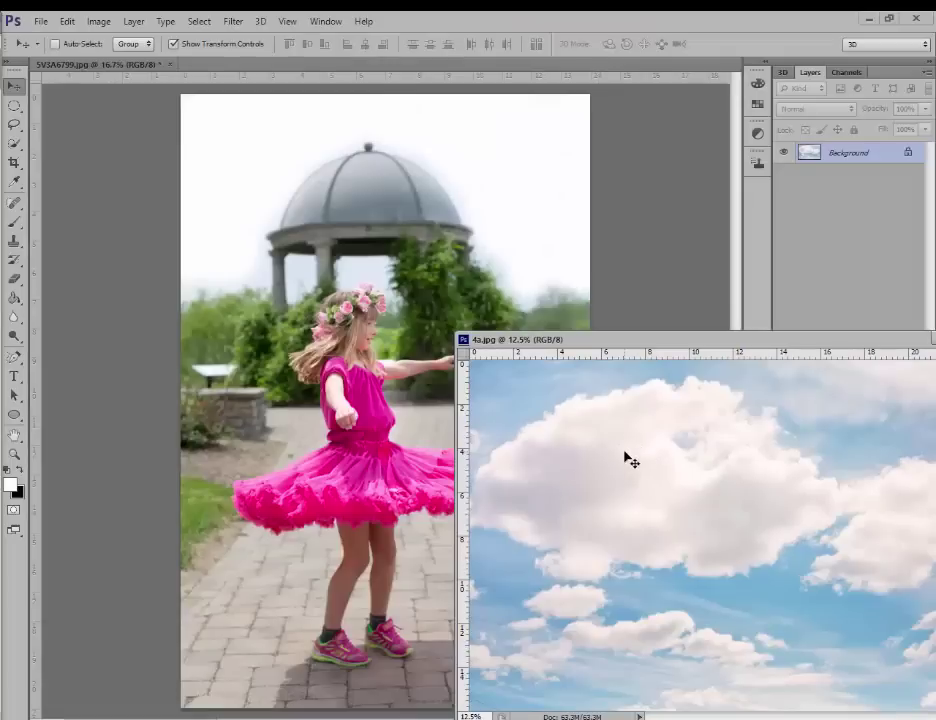
left_click_drag(624, 453, 320, 310)
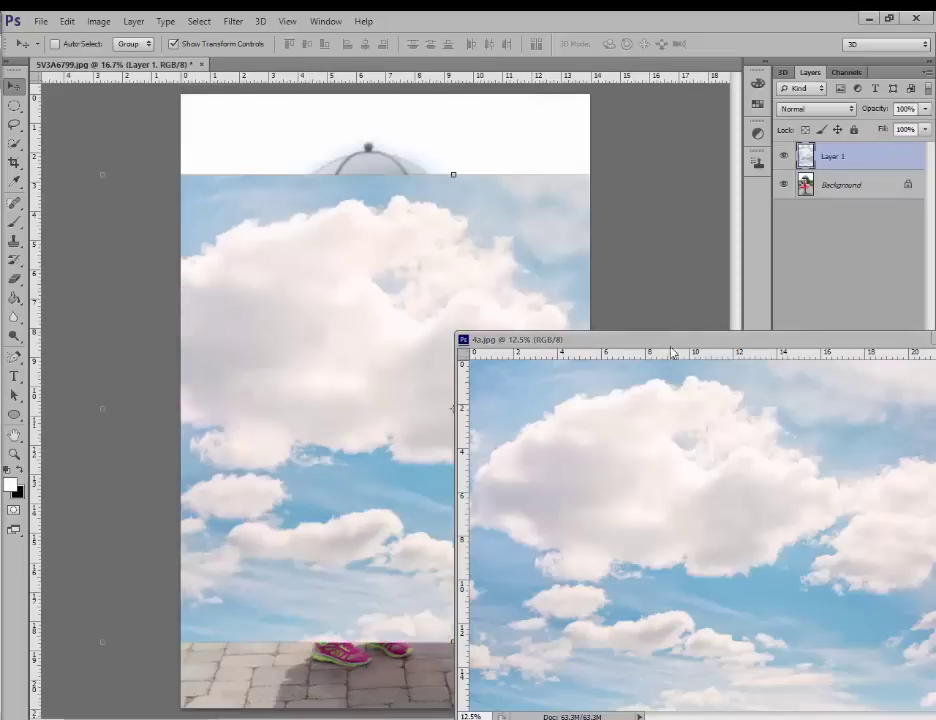
left_click_drag(672, 346, 384, 482)
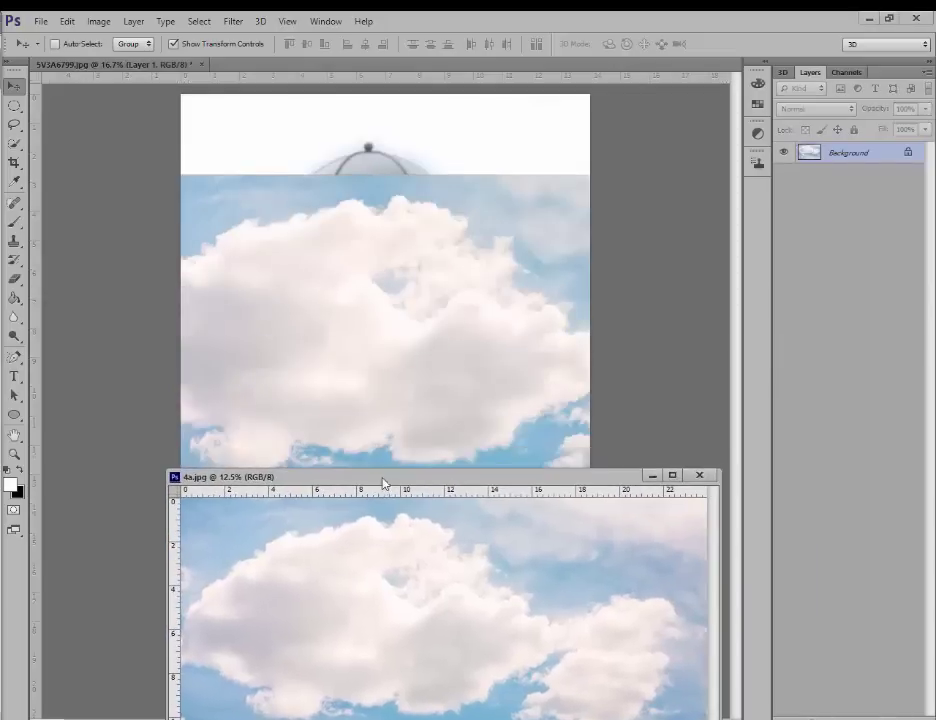
Close 4a.jpg and scale the cloud layer down, adjusting its height.
left_click(705, 477)
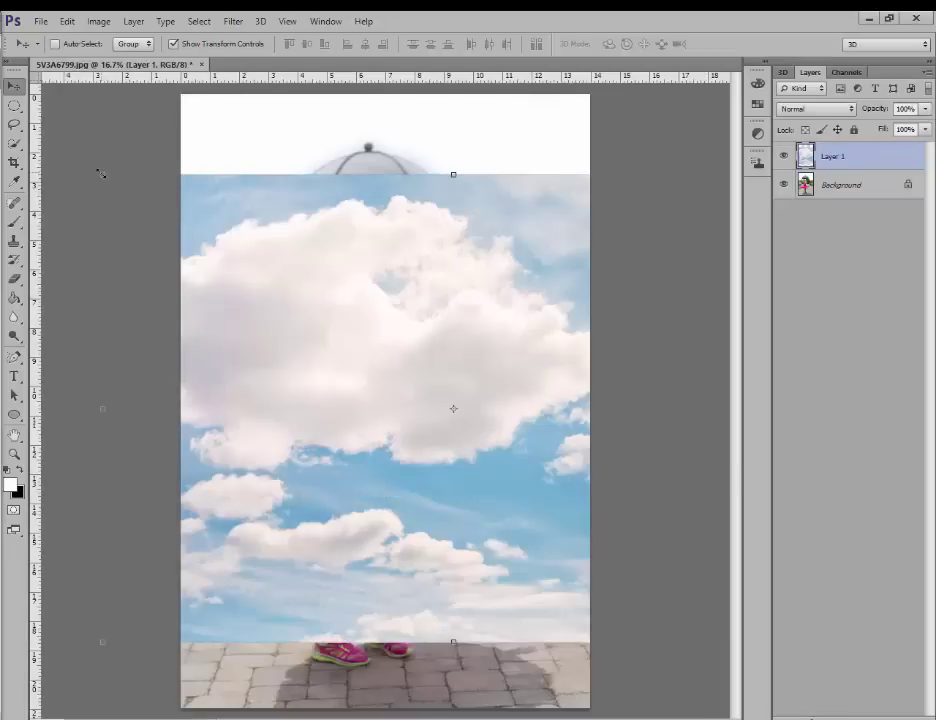
left_click_drag(100, 173, 400, 357)
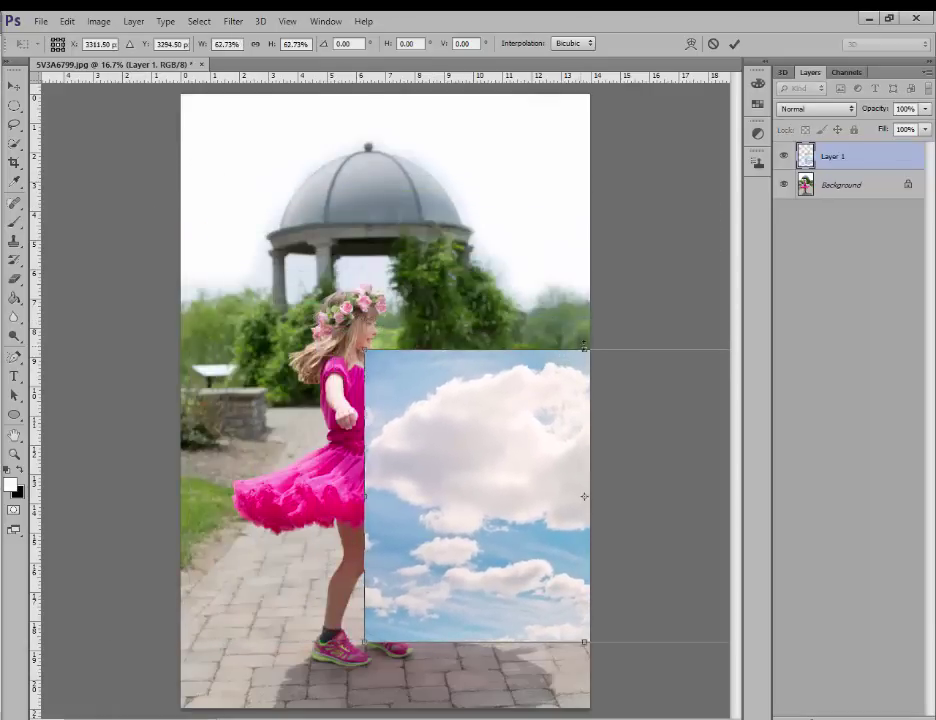
mouse_move(585, 328)
left_mouse_down()
mouse_move(585, 224)
mouse_move(567, 332)
left_mouse_up()
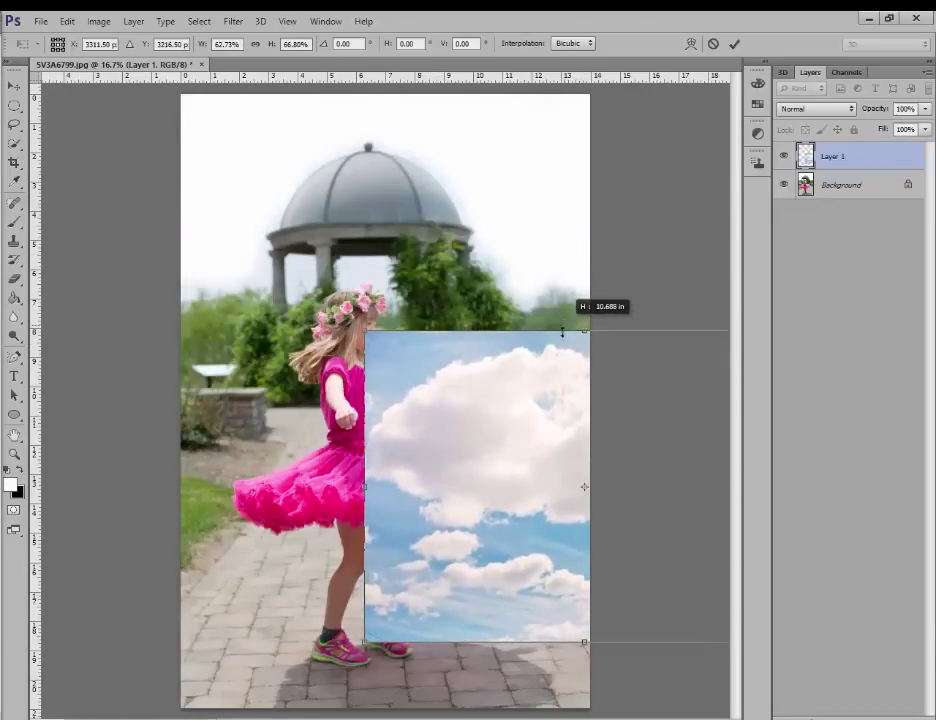
left_click_drag(562, 333, 562, 353)
Position the clouds at the top of the photo, ending at the girl's shoulders, and apply the transform.
left_click_drag(560, 418, 404, 158)
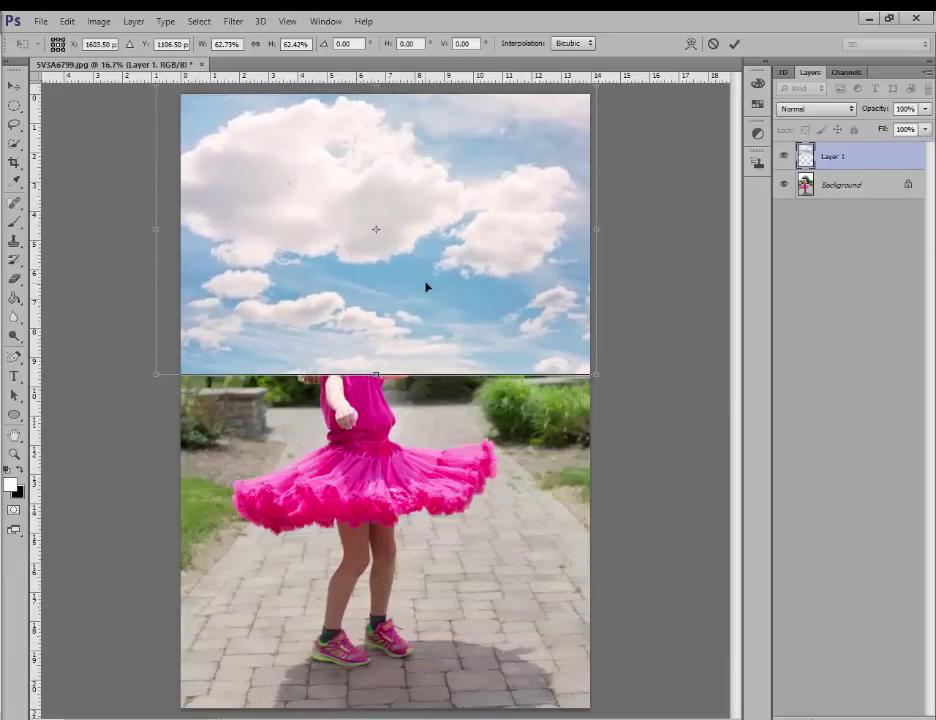
mouse_move(426, 287)
left_mouse_down()
mouse_move(428, 211)
mouse_move(432, 292)
left_mouse_up()
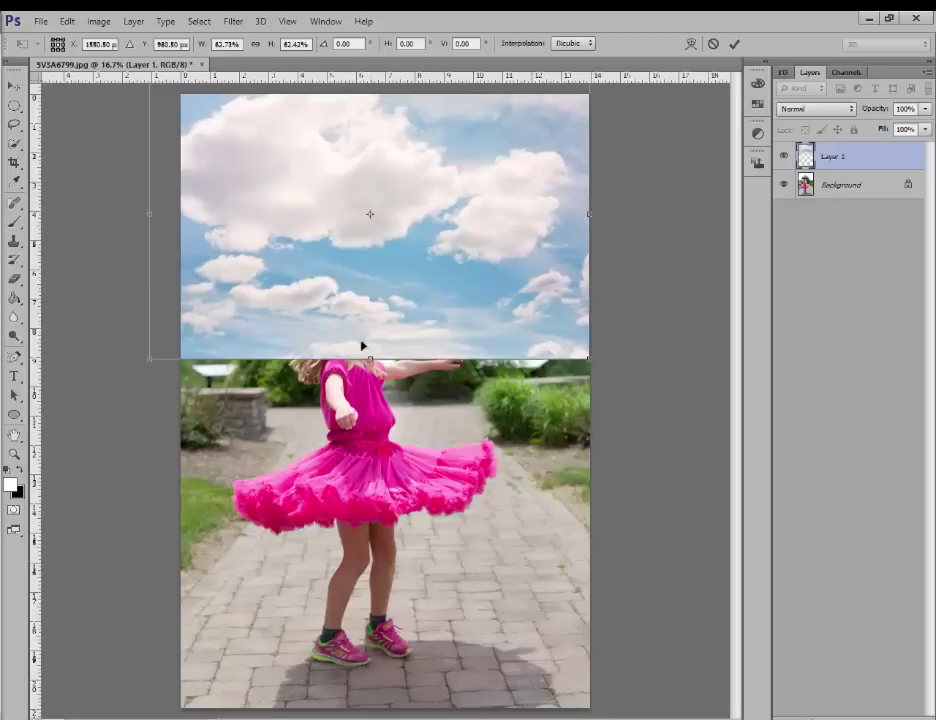
left_click_drag(352, 261, 358, 264)
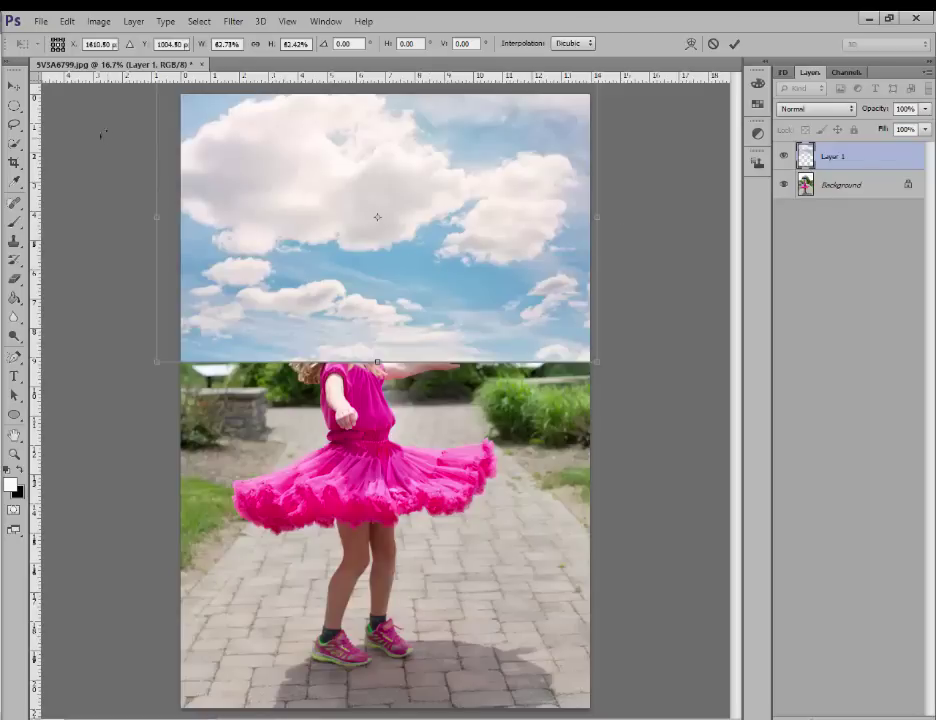
left_click(13, 105)
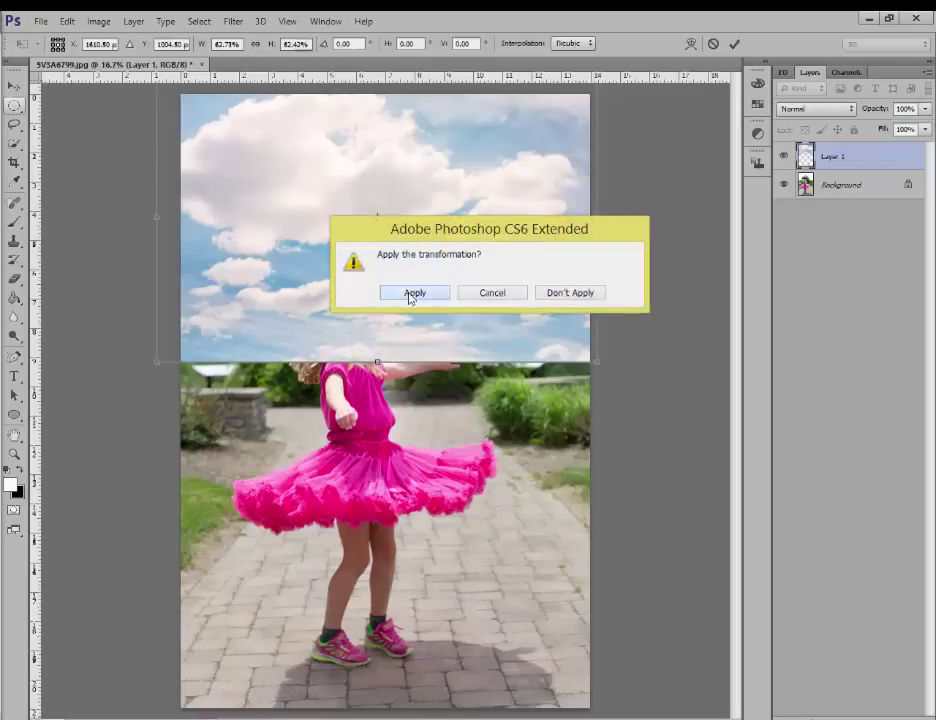
left_click(413, 293)
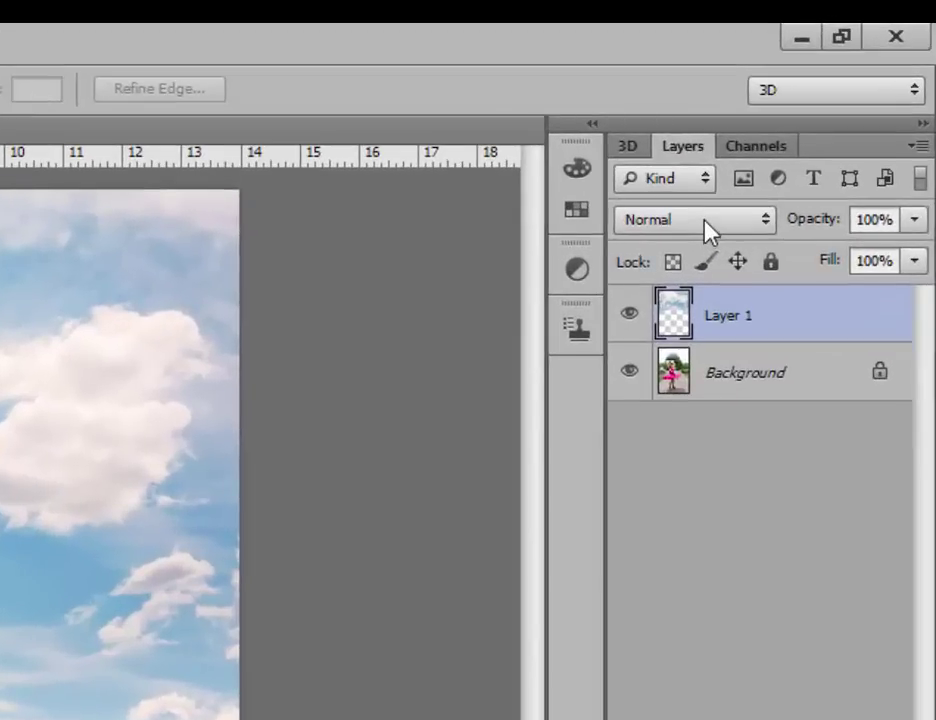
Set the cloud Layer 1 to Multiply blend mode with 80% opacity.
left_click(706, 230)
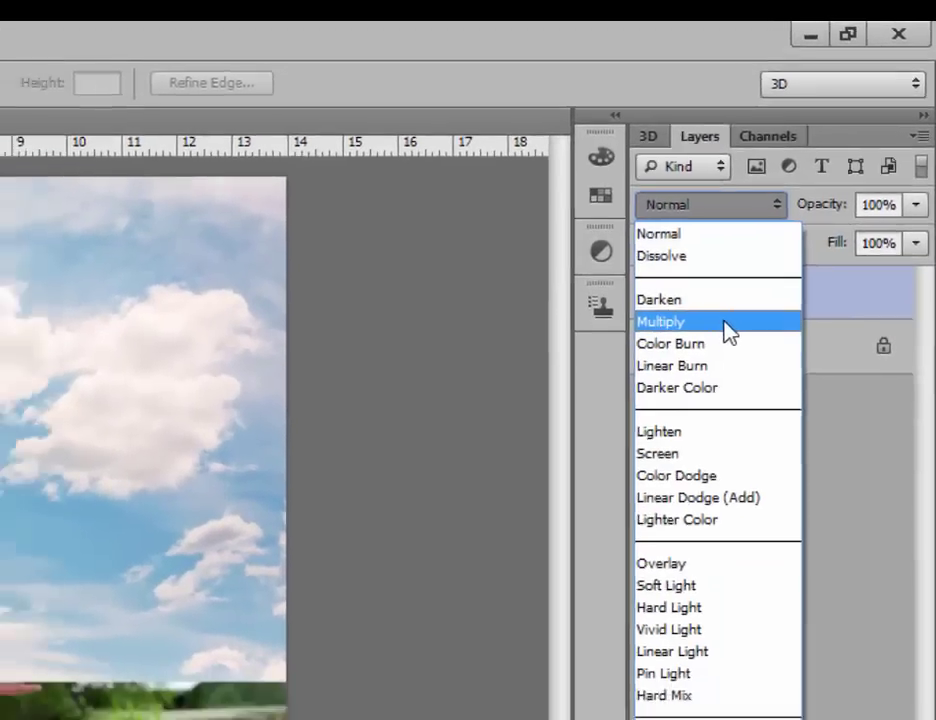
left_click(710, 346)
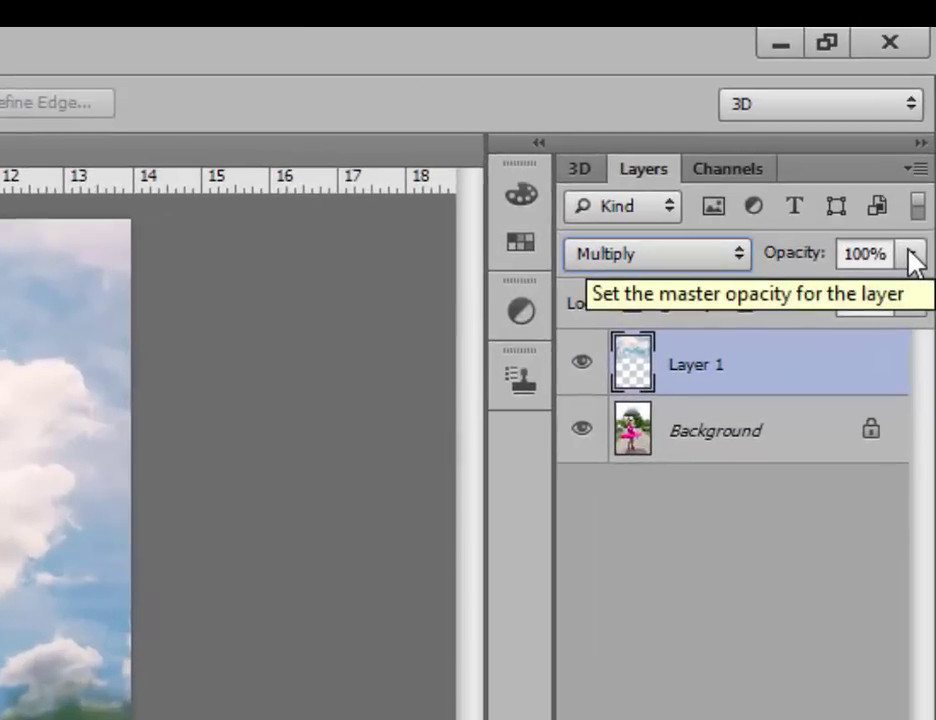
left_click(913, 256)
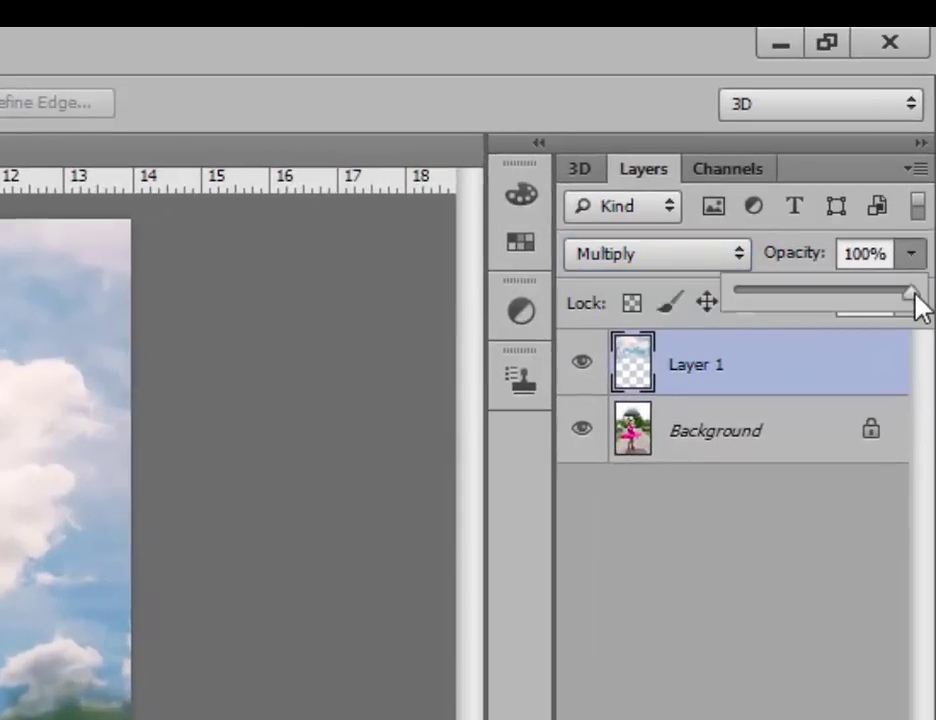
left_click_drag(912, 292, 900, 308)
left_click_drag(910, 265, 889, 271)
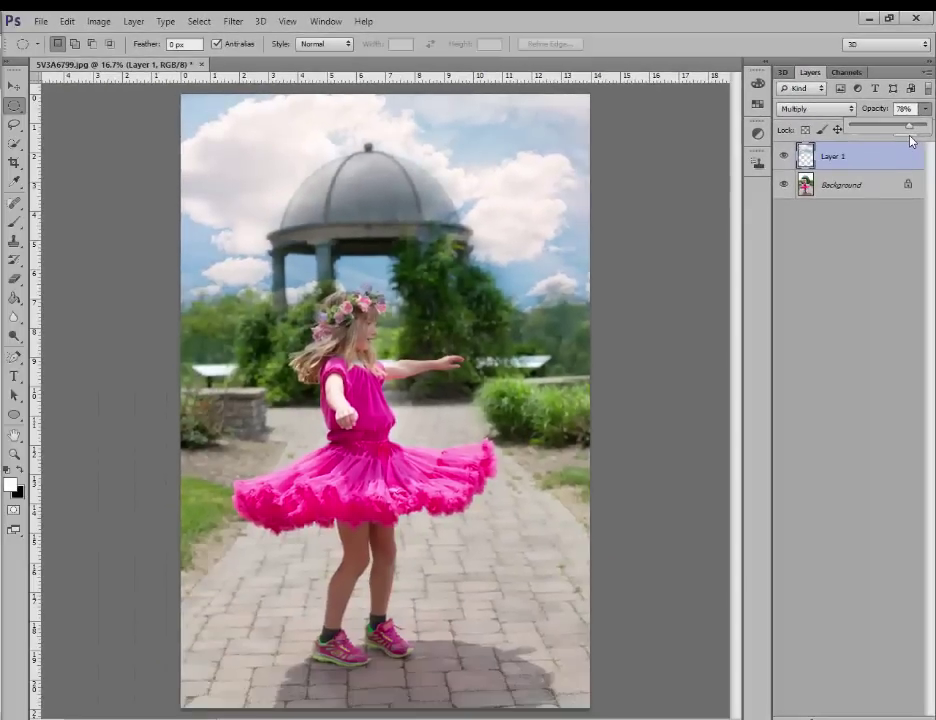
left_click_drag(911, 141, 913, 140)
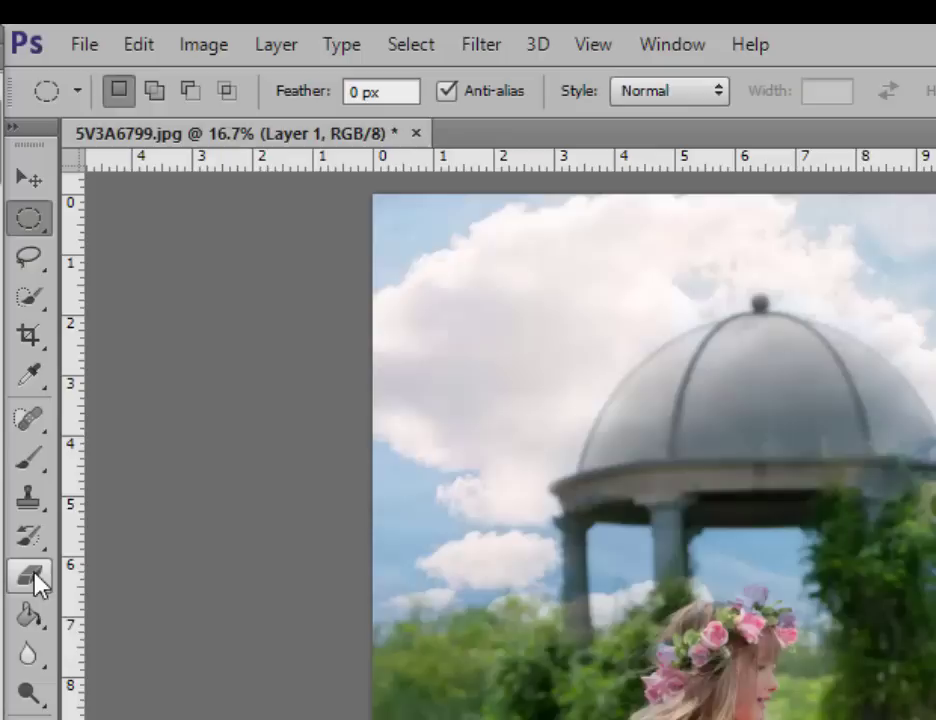
Pick the Eraser and resize its brush around 100 px to erase sky over the gazebo, girl and trees.
left_click(36, 585)
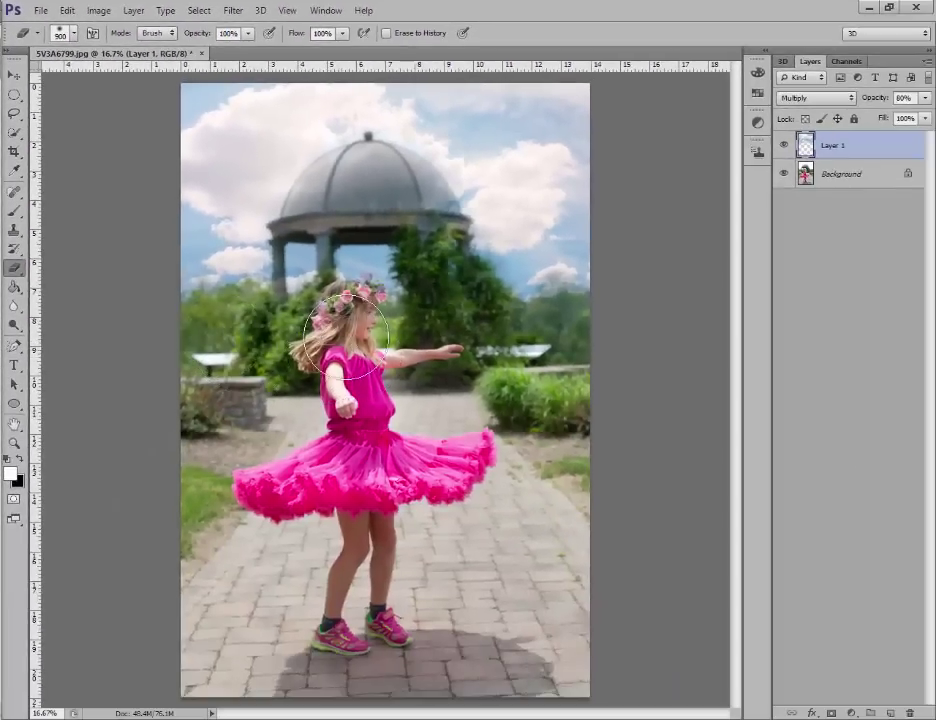
key("bracketleft")
key("bracketleft")
key("bracketleft")
key("bracketleft")
key("bracketleft")
key("bracketleft")
key("bracketleft")
key("bracketleft")
key("bracketleft")
key("bracketleft")
key("bracketleft")
key("bracketleft")
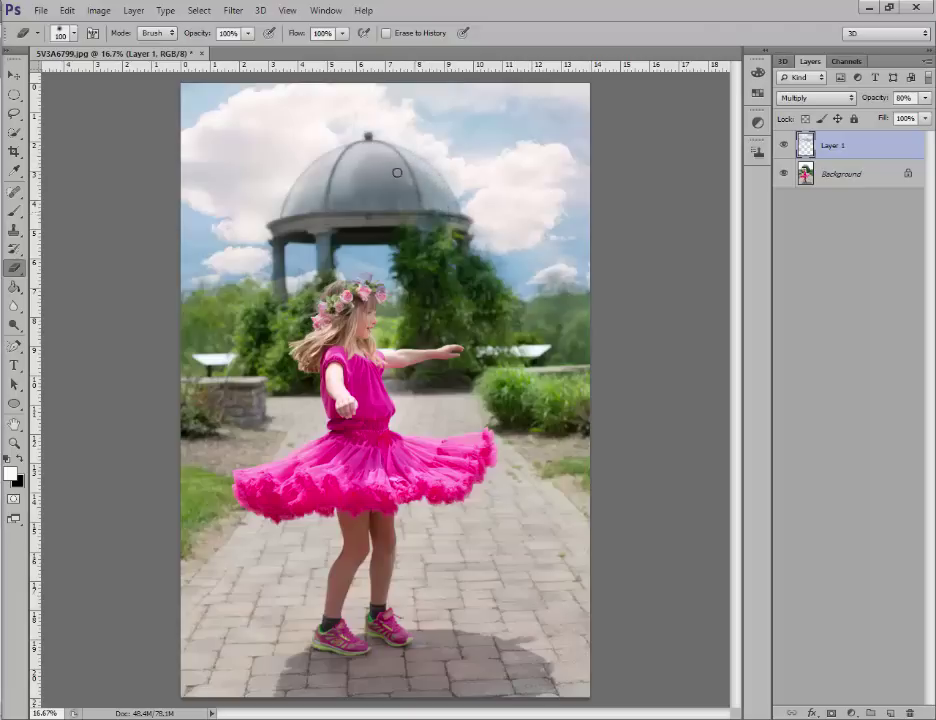
key("bracketright")
key("bracketright")
key("bracketright")
key("bracketright")
key("bracketright")
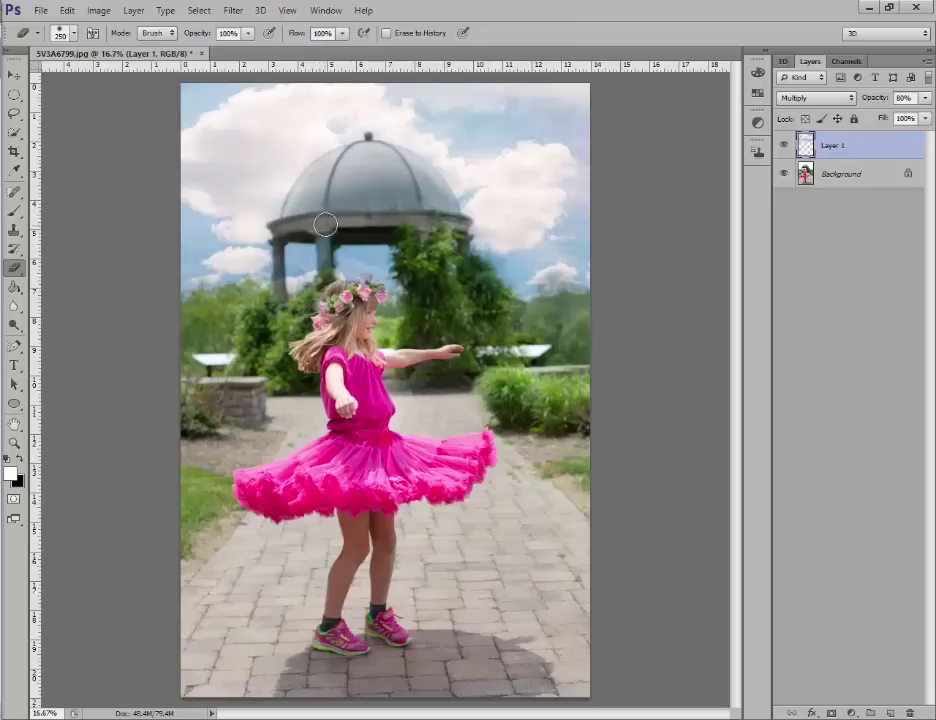
key("bracketleft")
key("bracketleft")
key("bracketleft")
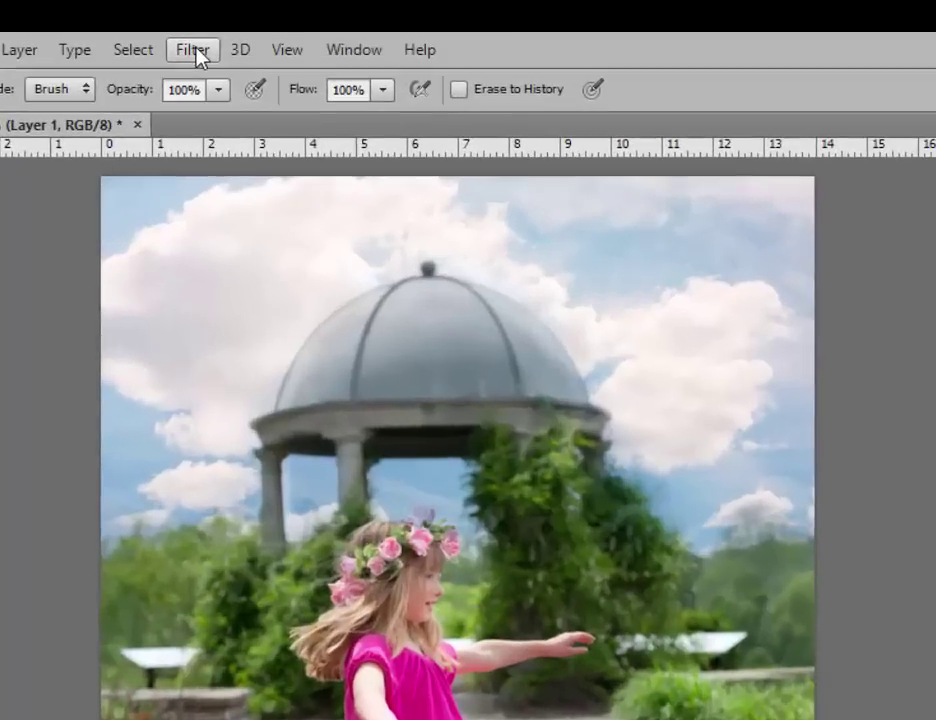
Open Filter > Blur > Gaussian Blur and set the radius to about 24 pixels.
left_click(194, 50)
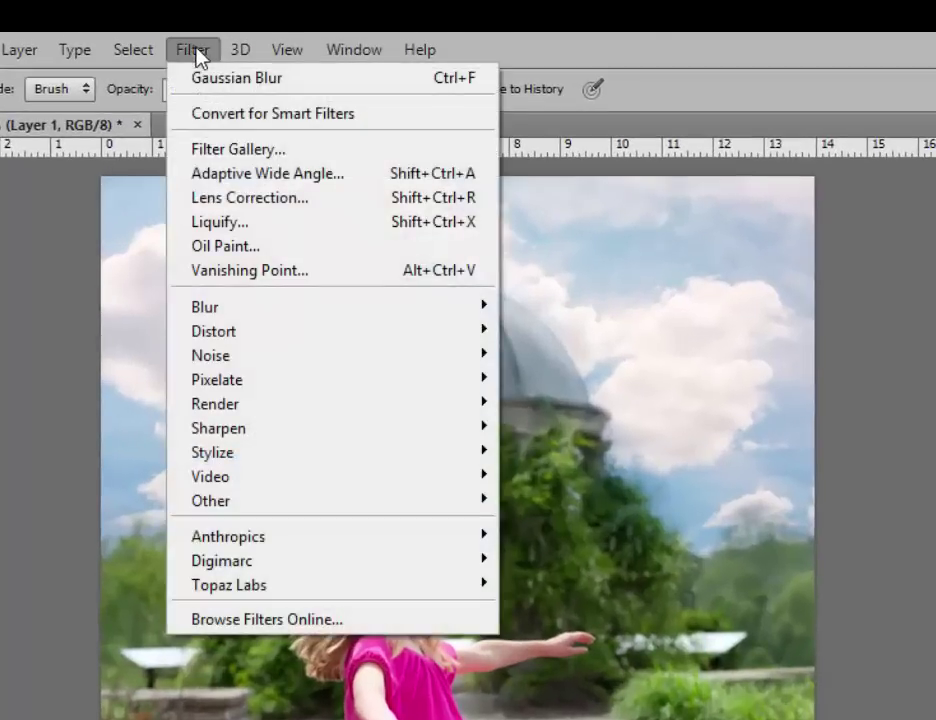
mouse_move(296, 314)
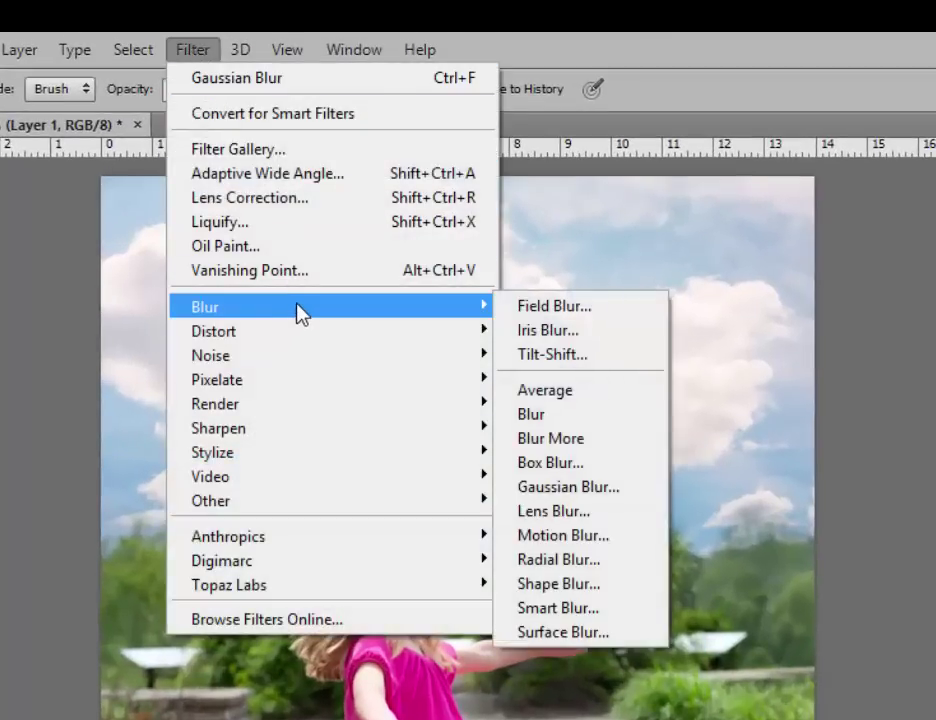
left_click(637, 492)
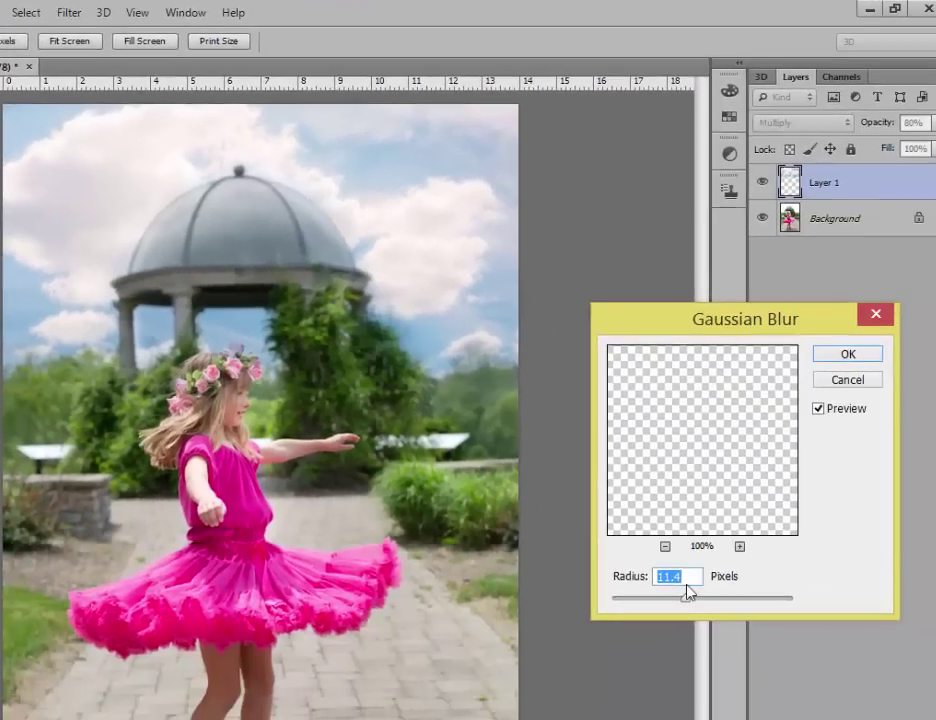
left_click_drag(689, 604, 711, 611)
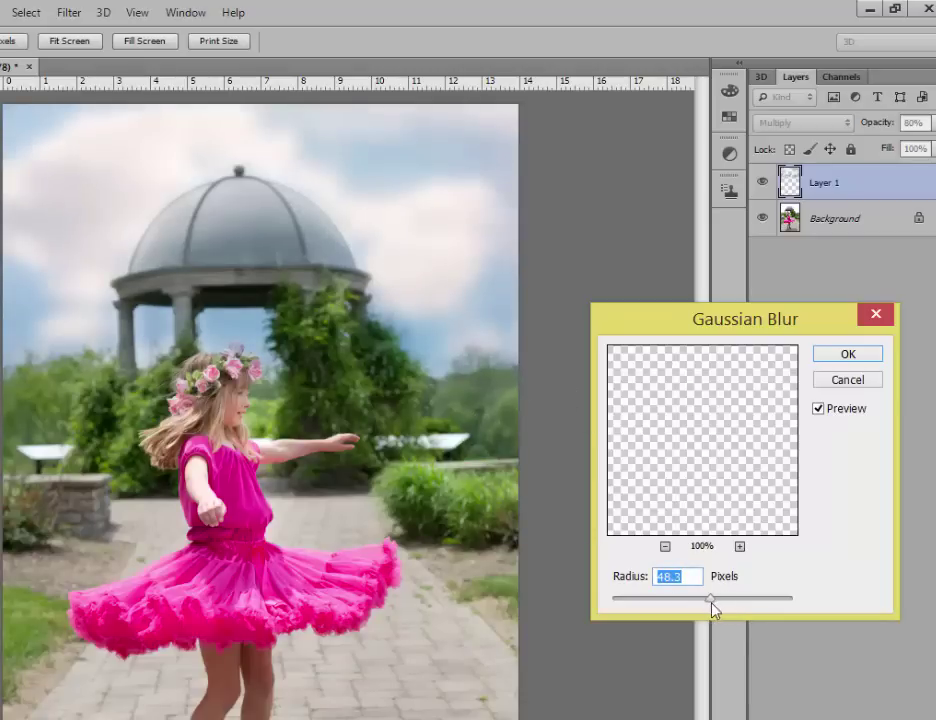
left_click_drag(712, 600, 688, 601)
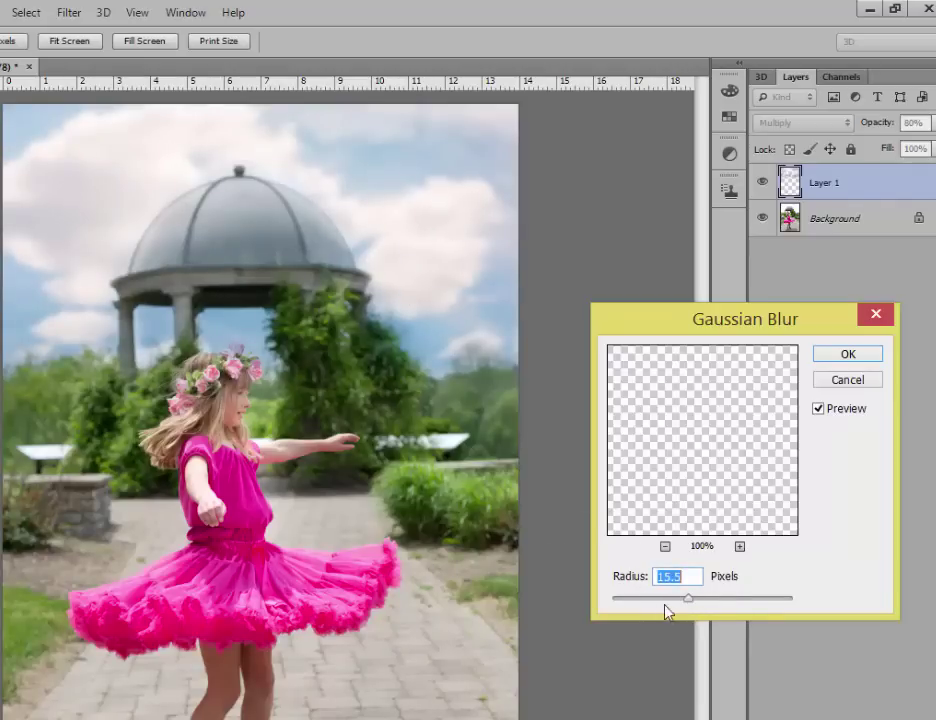
left_click_drag(693, 600, 731, 602)
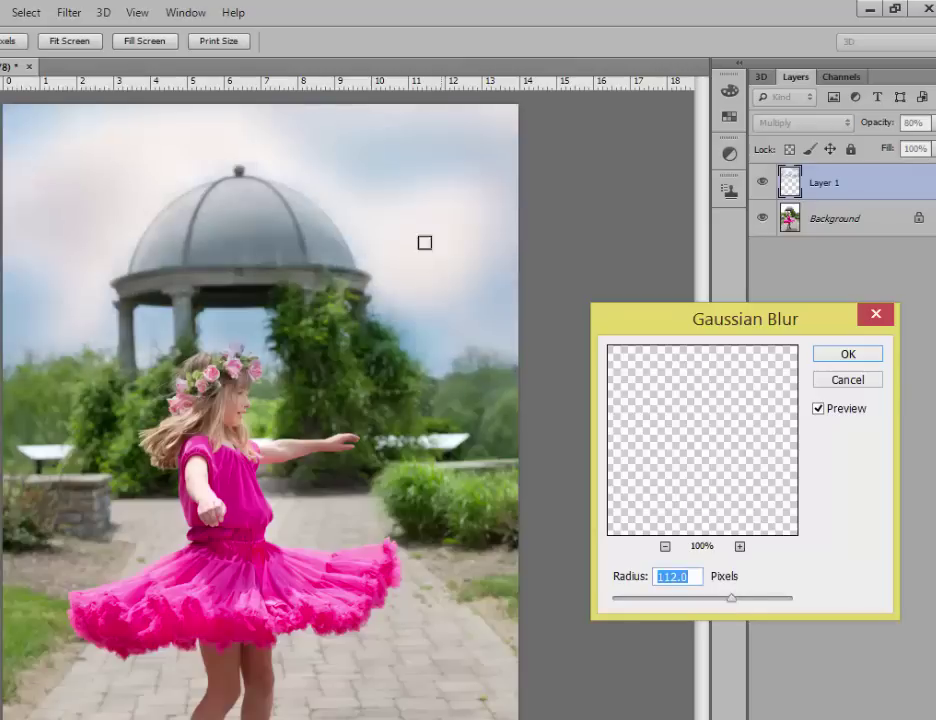
left_click_drag(732, 601, 701, 604)
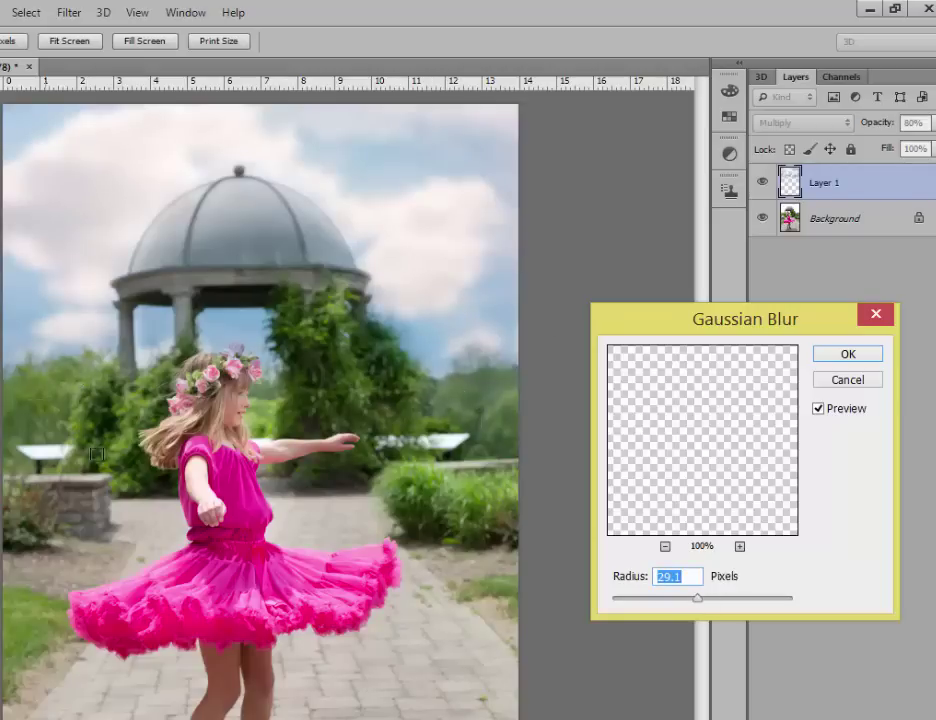
left_click_drag(701, 600, 696, 608)
Confirm the Gaussian Blur and lower Layer 1's opacity to 68%.
left_click(844, 355)
key("e")
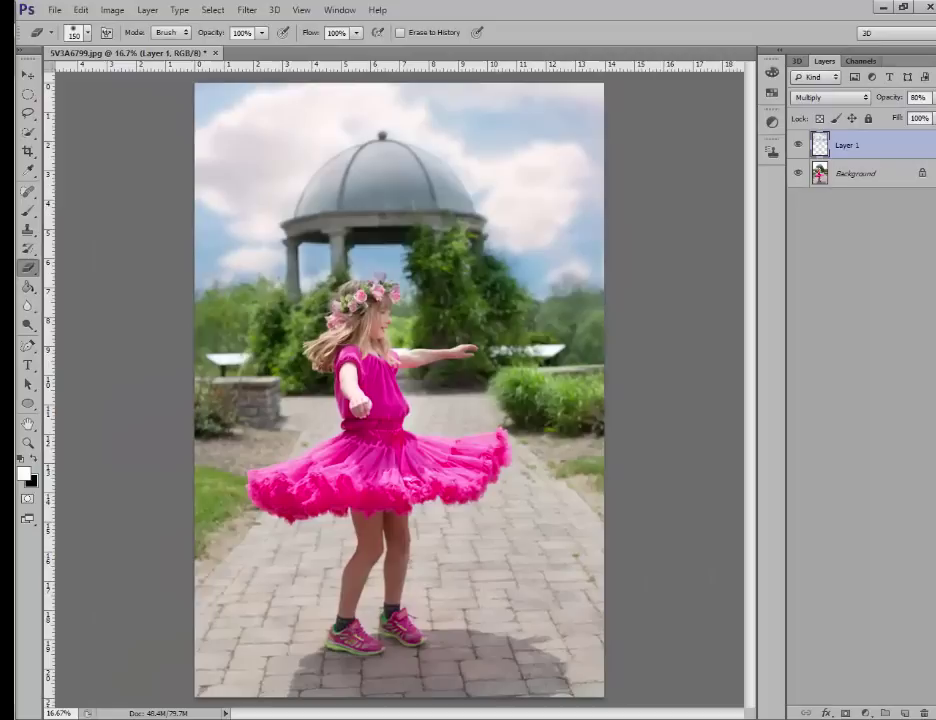
left_click(931, 97)
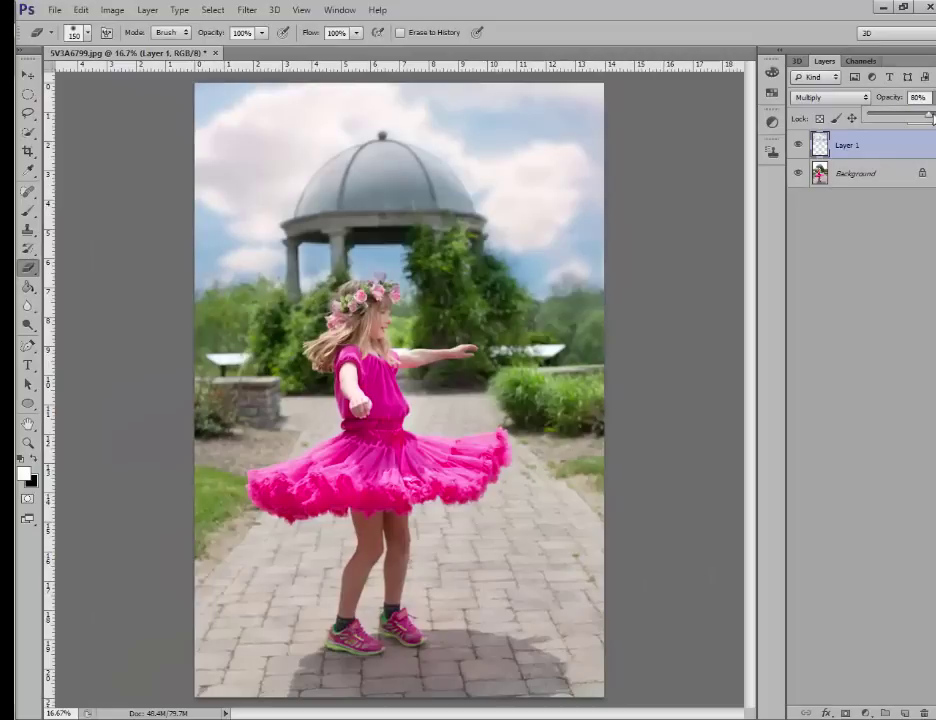
left_click_drag(931, 118, 924, 127)
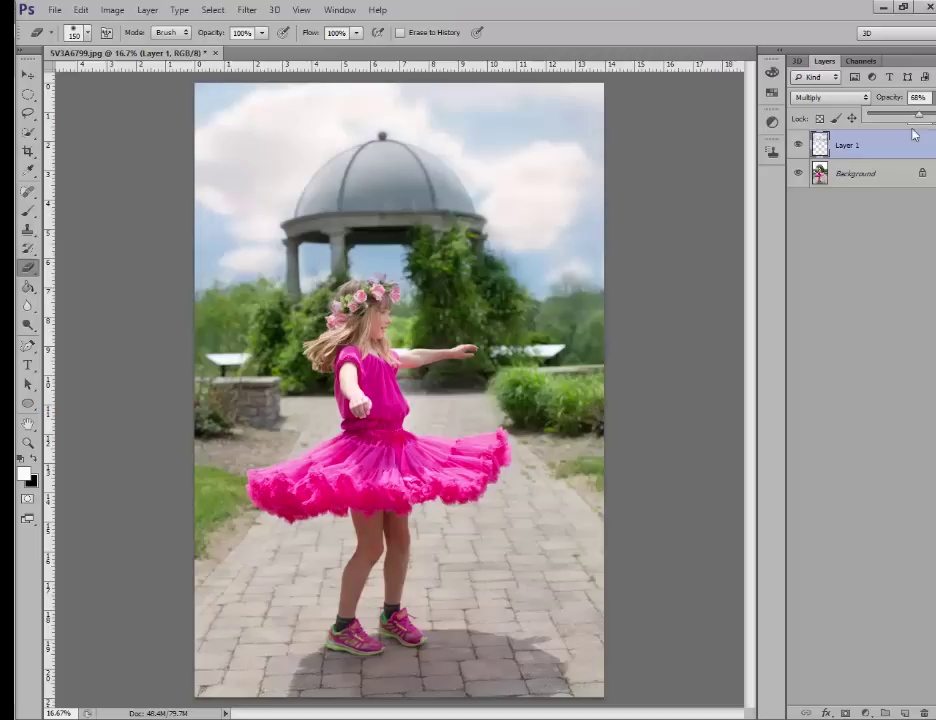